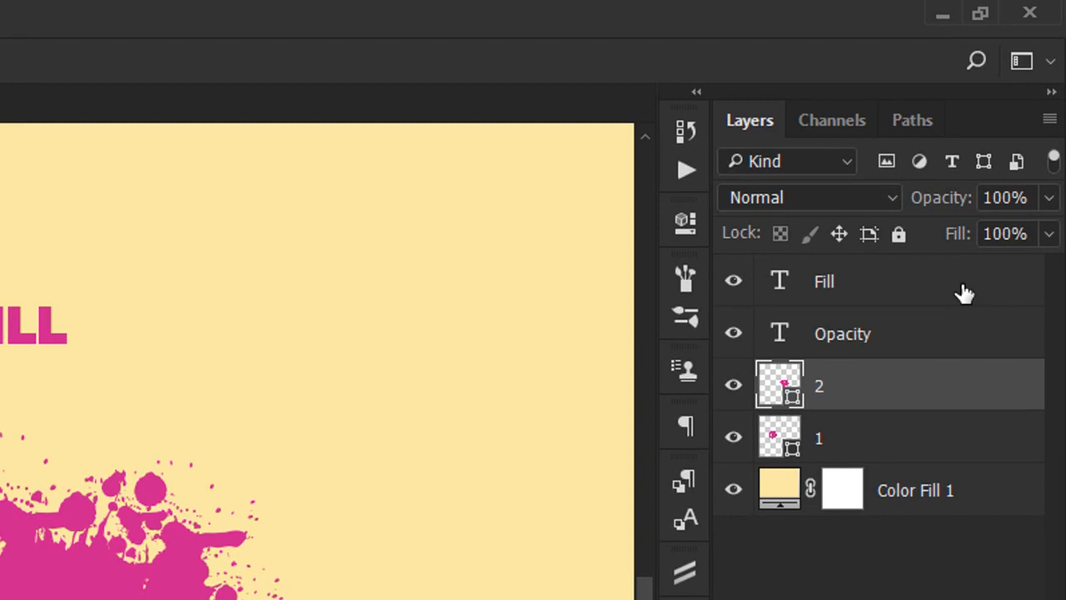
Set the opacity of layer 1 to 60%
{"action": "left_click", "coordinate": [915, 442]}
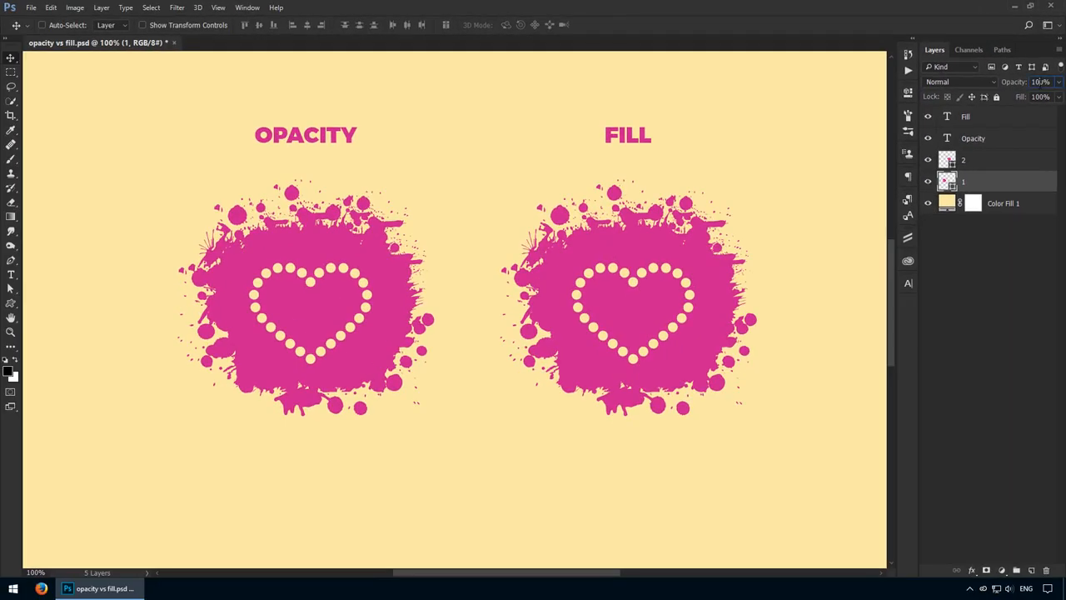
{"action": "left_click", "coordinate": [1039, 82]}
{"action": "type", "text": "60"}
{"action": "key", "text": "Return"}
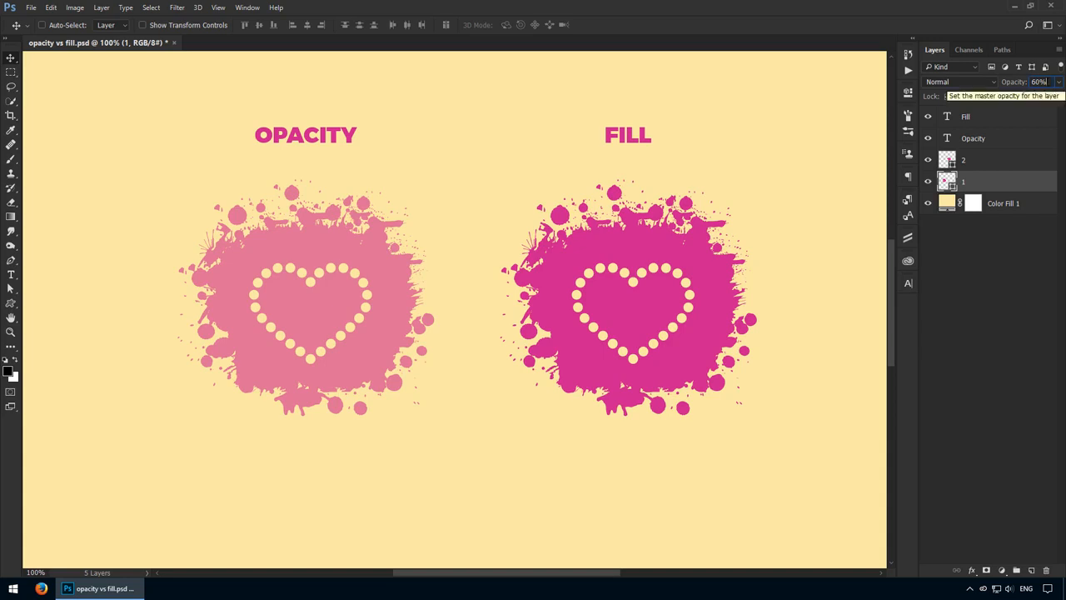
Lower layer 1's opacity in 10% increments to below 20%
{"action": "key", "text": "shift+Down"}
{"action": "key", "text": "shift+Down"}
{"action": "key", "text": "shift+Down"}
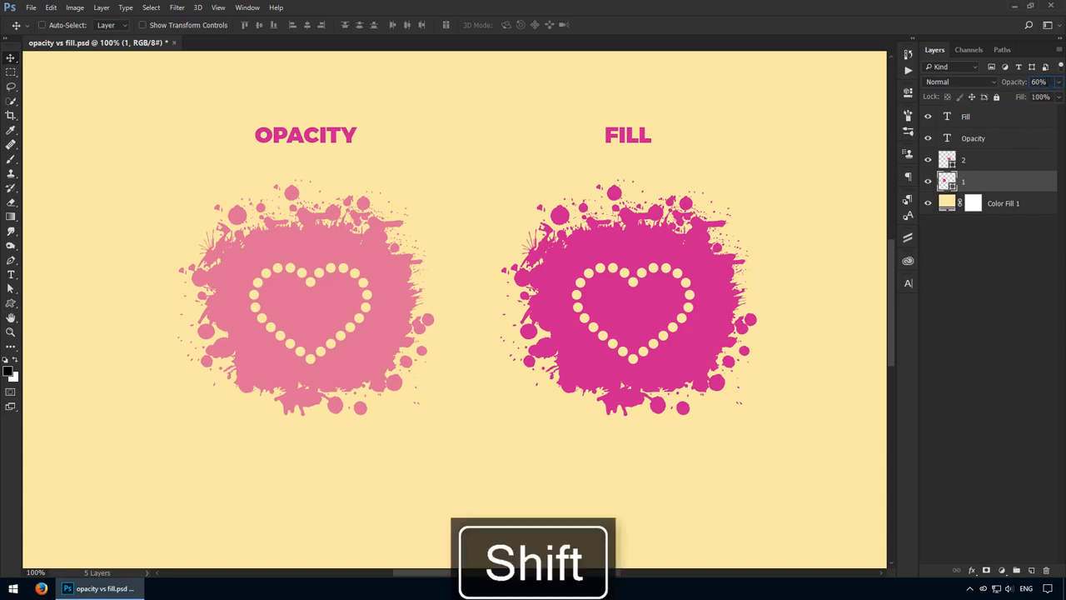
{"action": "key", "text": "shift+Down"}
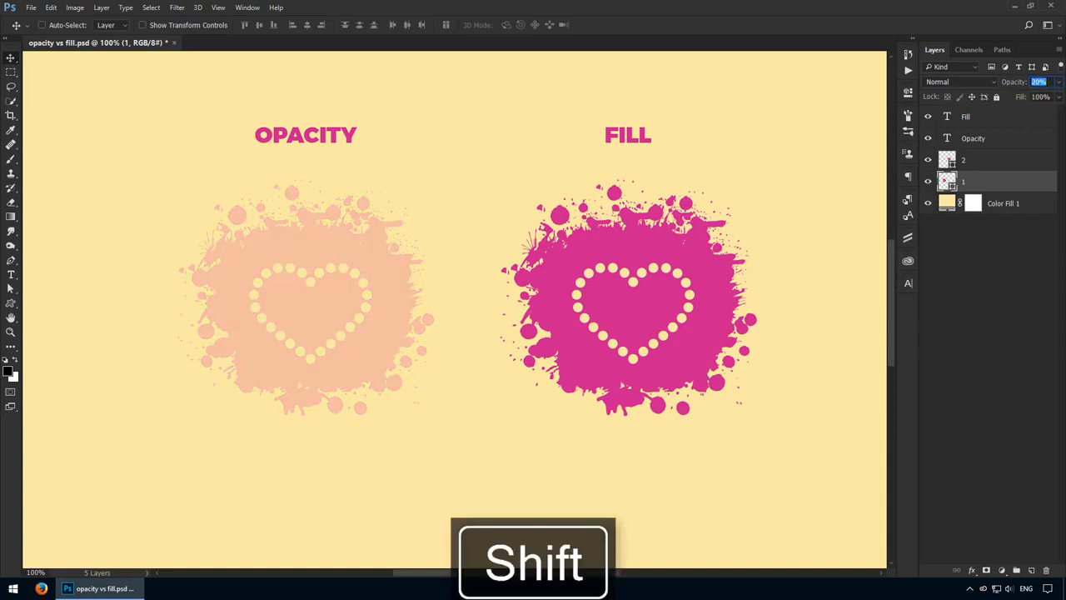
{"action": "key", "text": "shift+Down"}
Raise layer 1's opacity in 10% increments past 80%
{"action": "key", "text": "shift+Up"}
{"action": "key", "text": "shift+Up"}
{"action": "key", "text": "shift+Up"}
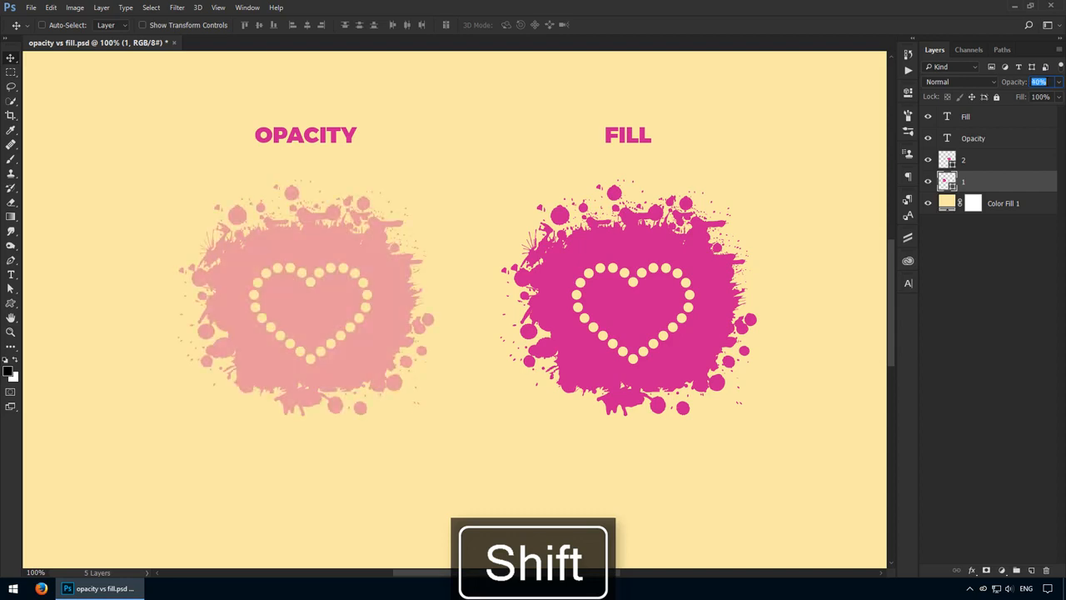
{"action": "key", "text": "shift+Up"}
{"action": "key", "text": "shift+Up"}
{"action": "key", "text": "shift+Up"}
{"action": "key", "text": "shift+Up"}
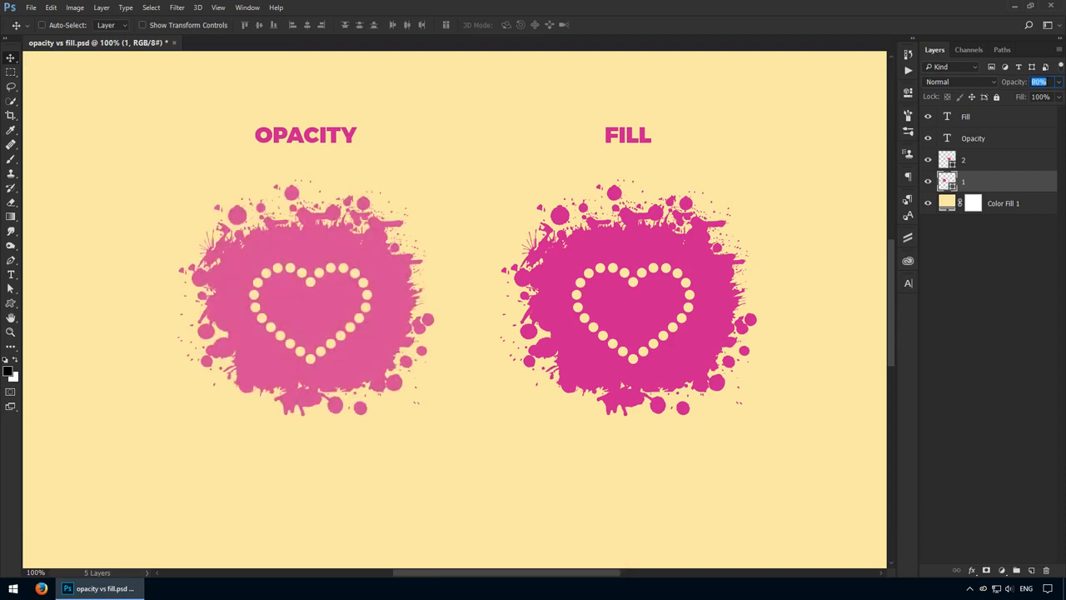
{"action": "key", "text": "shift+Up"}
{"action": "key", "text": "shift+Up"}
Reduce layer 1's opacity in 10% increments to 50%
{"action": "key", "text": "shift+Down"}
{"action": "key", "text": "shift+Down"}
{"action": "key", "text": "shift+Down"}
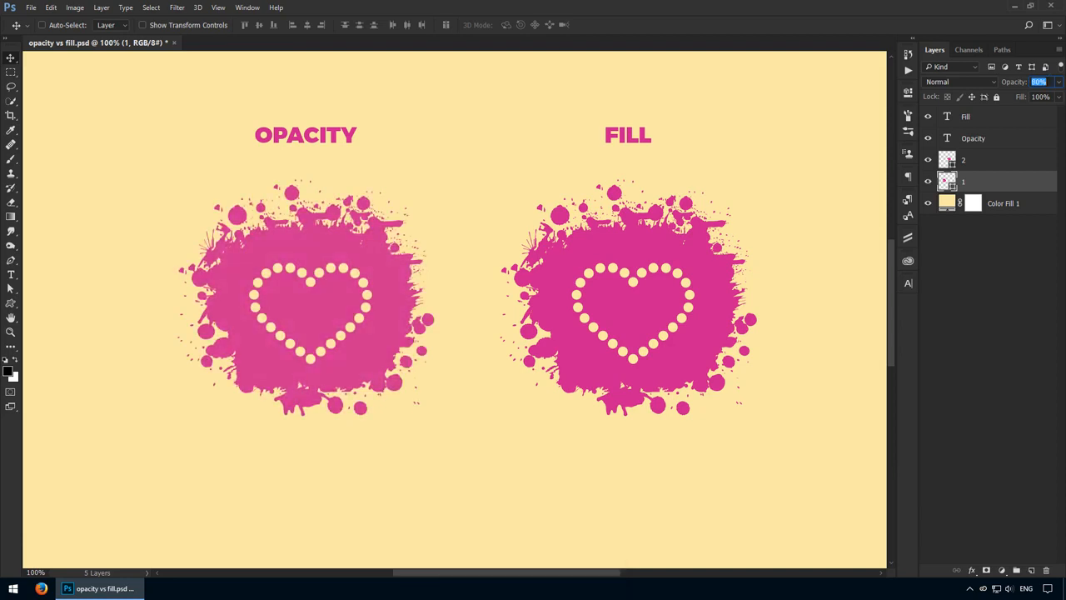
{"action": "key", "text": "shift+Down"}
{"action": "key", "text": "shift+Down"}
{"action": "key", "text": "shift+Down"}
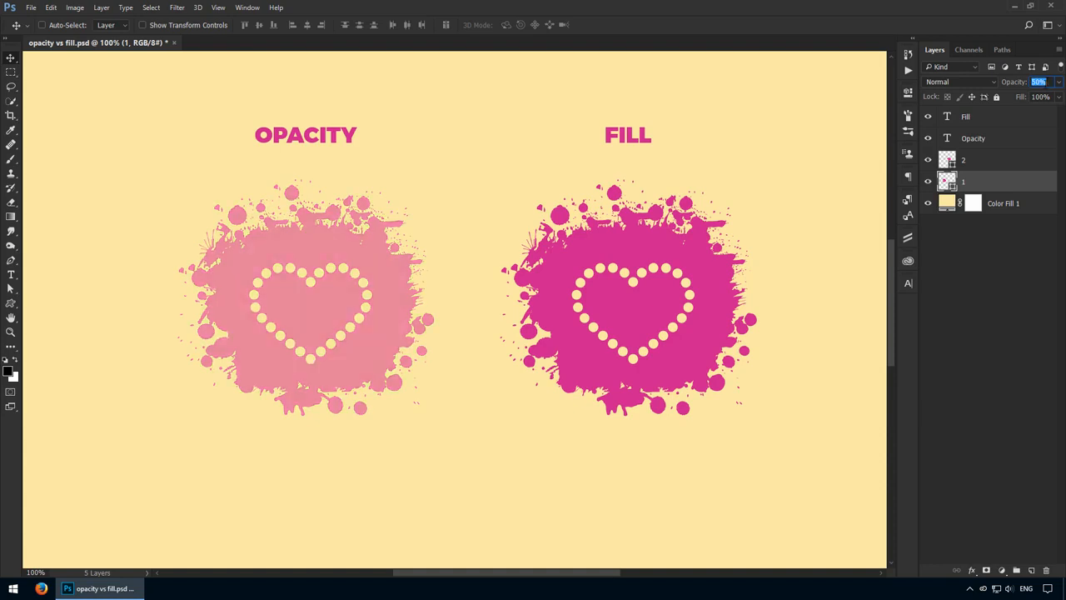
Increase layer 1's opacity in 10% increments to 80% and apply it
{"action": "key", "text": "shift+Up"}
{"action": "key", "text": "shift+Up"}
{"action": "key", "text": "shift+Up"}
{"action": "key", "text": "shift+Up"}
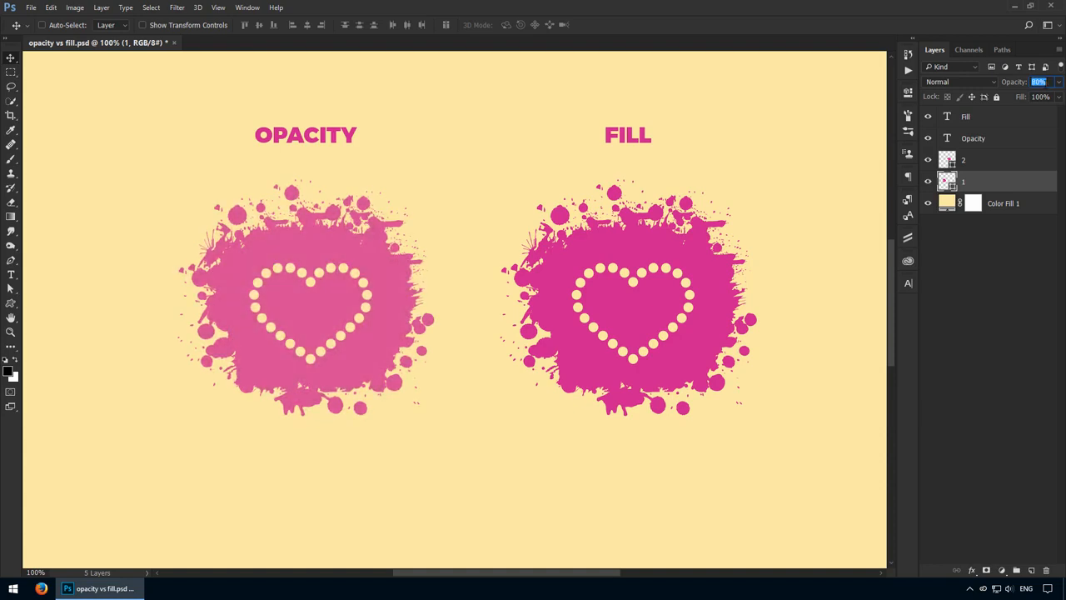
{"action": "key", "text": "Return"}
Try layer 1 at opacity values of 20%, 50% and 100%
{"action": "key", "text": "2"}
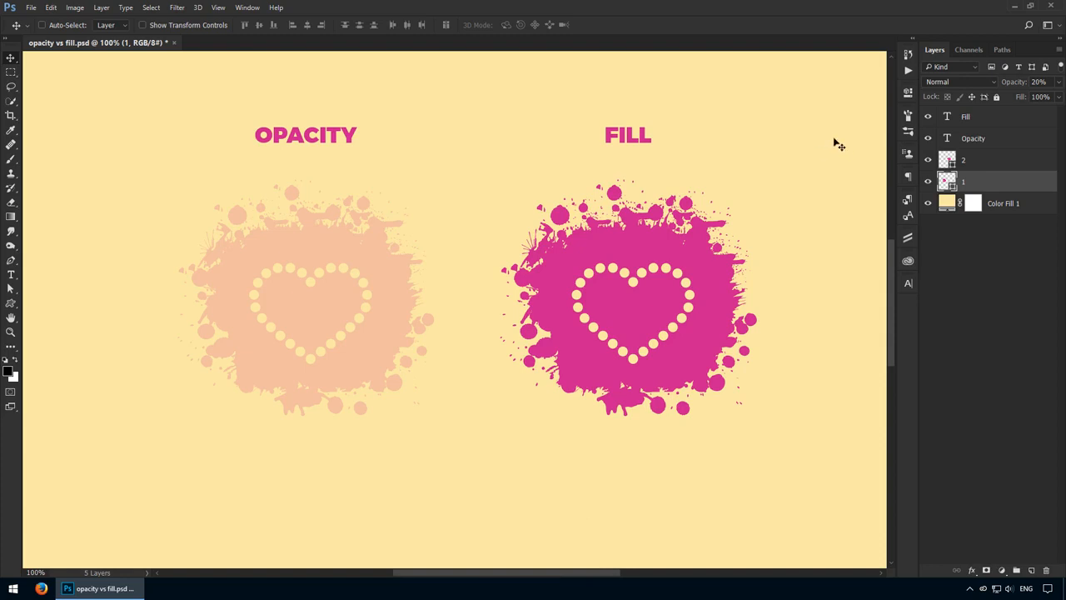
{"action": "key", "text": "5"}
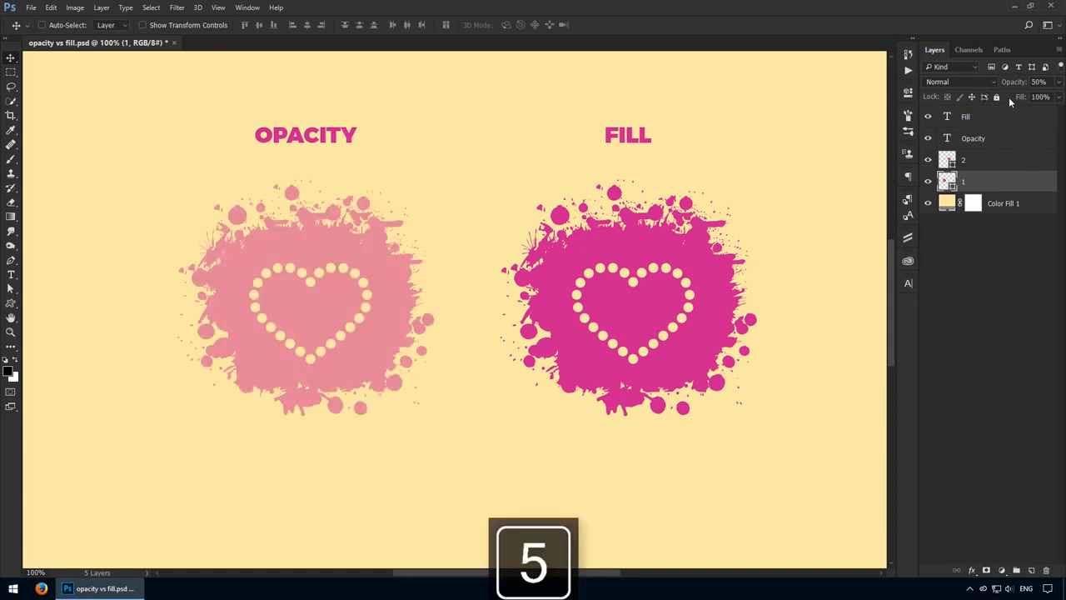
{"action": "key", "text": "0"}
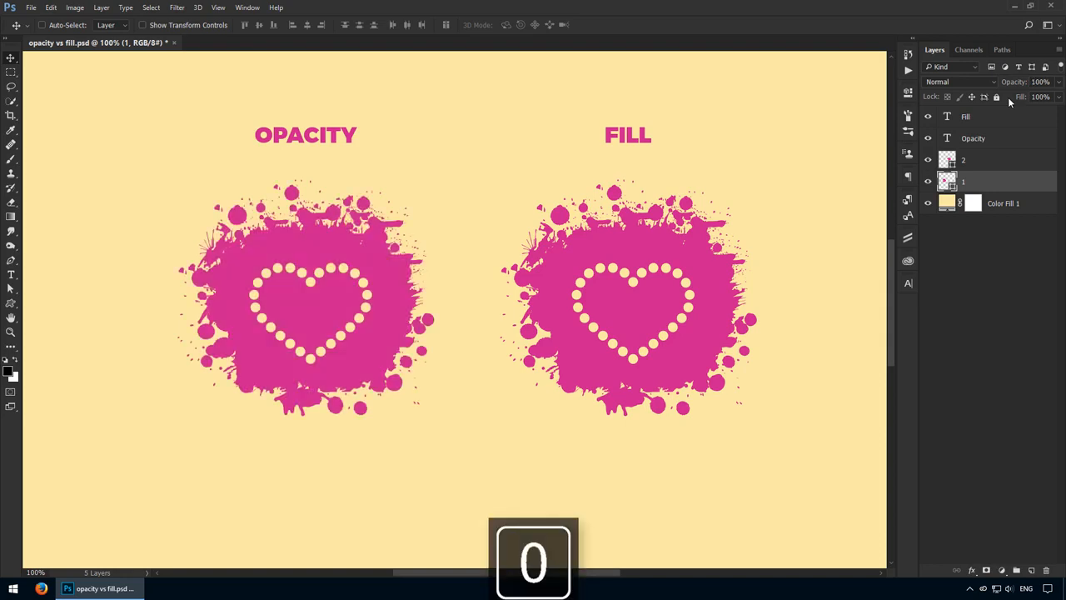
Set the opacity of layer 1 to 25%
{"action": "key", "text": "2"}
{"action": "key", "text": "2"}
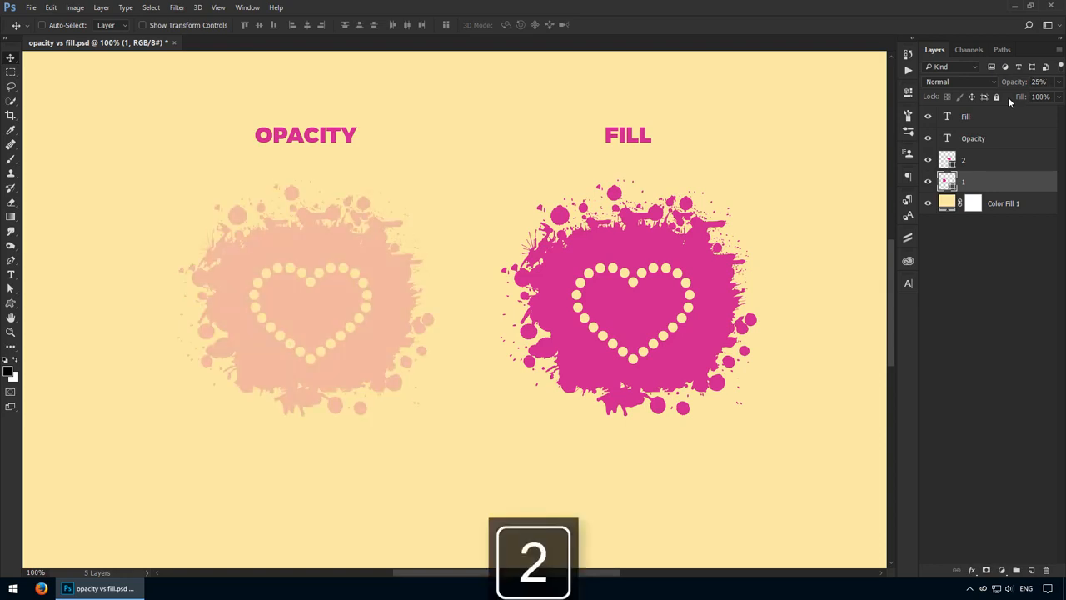
{"action": "key", "text": "5"}
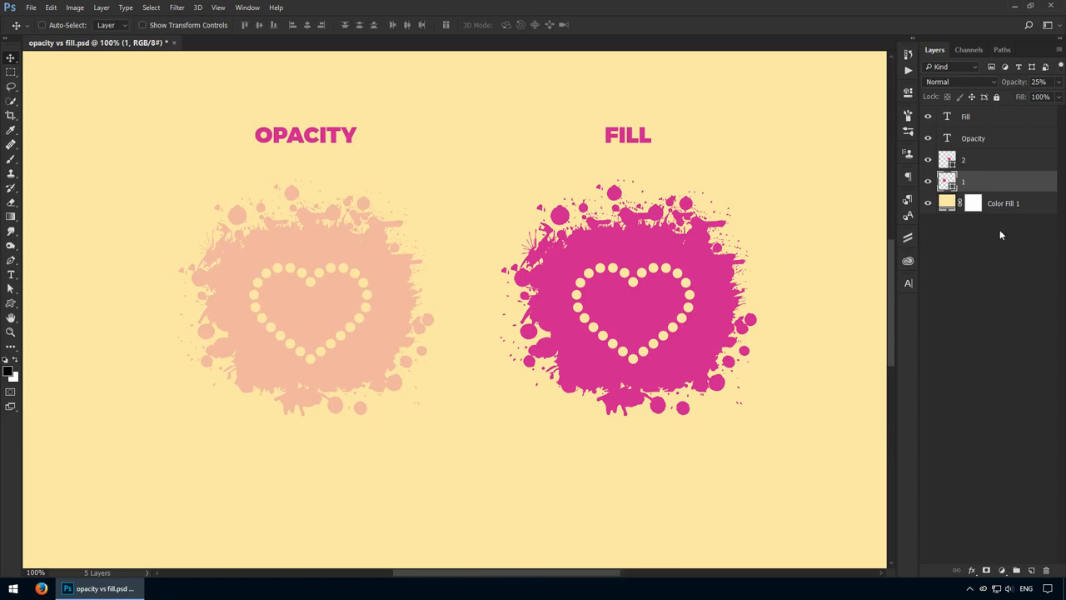
Set the fill of layer 2 to 25% and select layer 1 to compare its opacity setting
{"action": "left_click", "coordinate": [994, 162]}
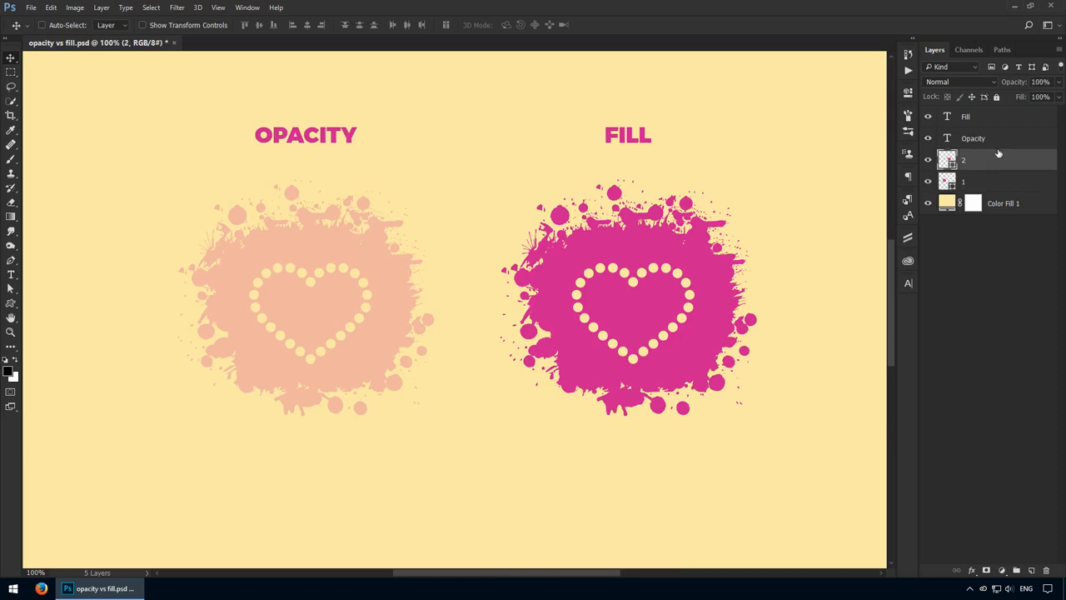
{"action": "key", "text": "shift+2"}
{"action": "key", "text": "shift+5"}
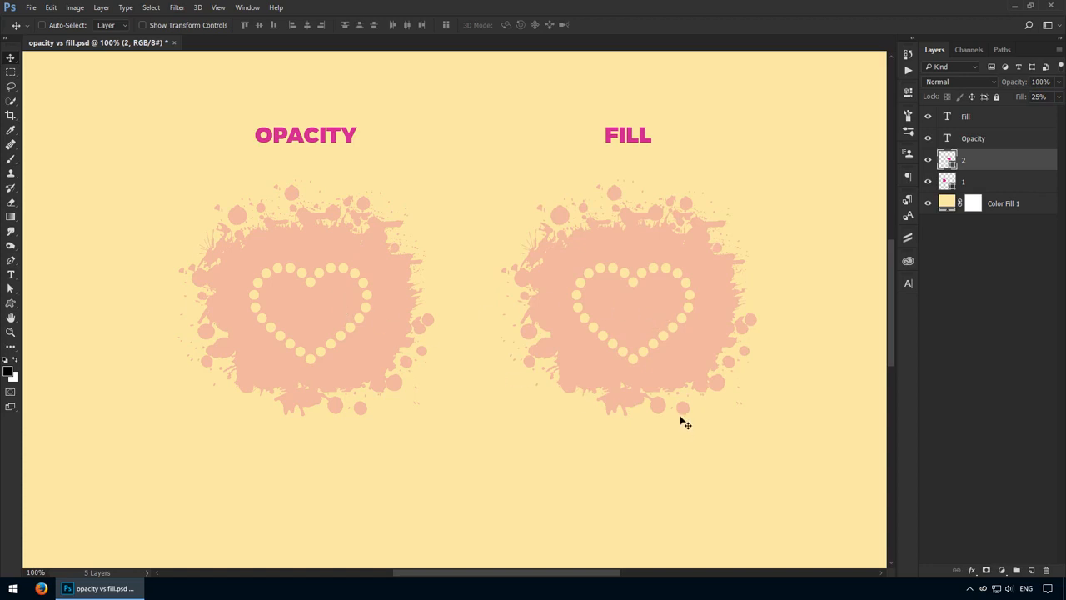
{"action": "left_click", "coordinate": [317, 321], "text": "ctrl"}
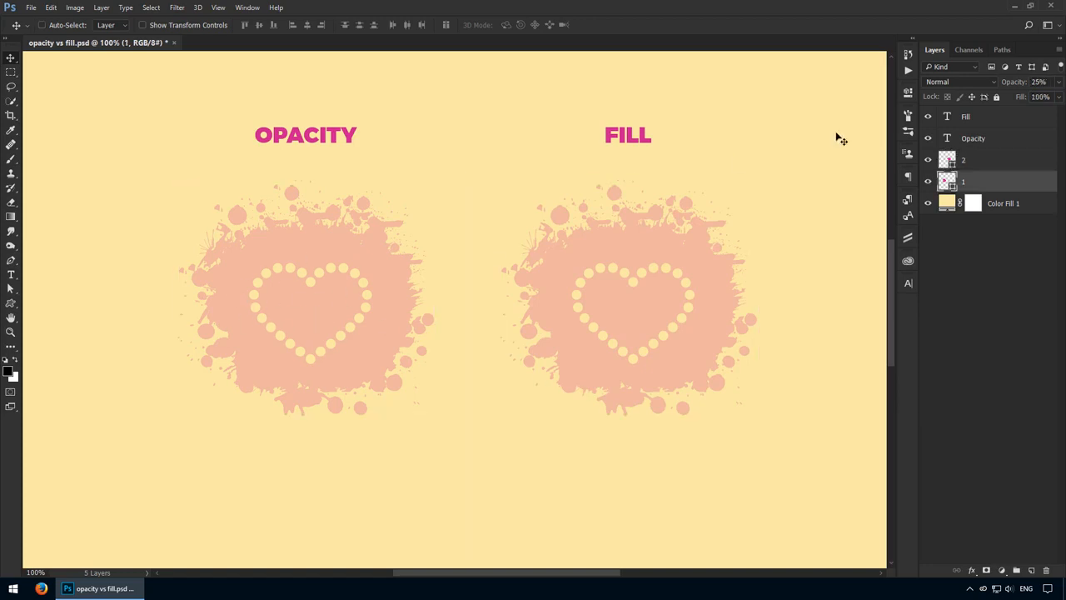
Add a red 10 px outside Stroke effect at 100% opacity to layer 2
{"action": "left_click", "coordinate": [725, 349], "text": "ctrl"}
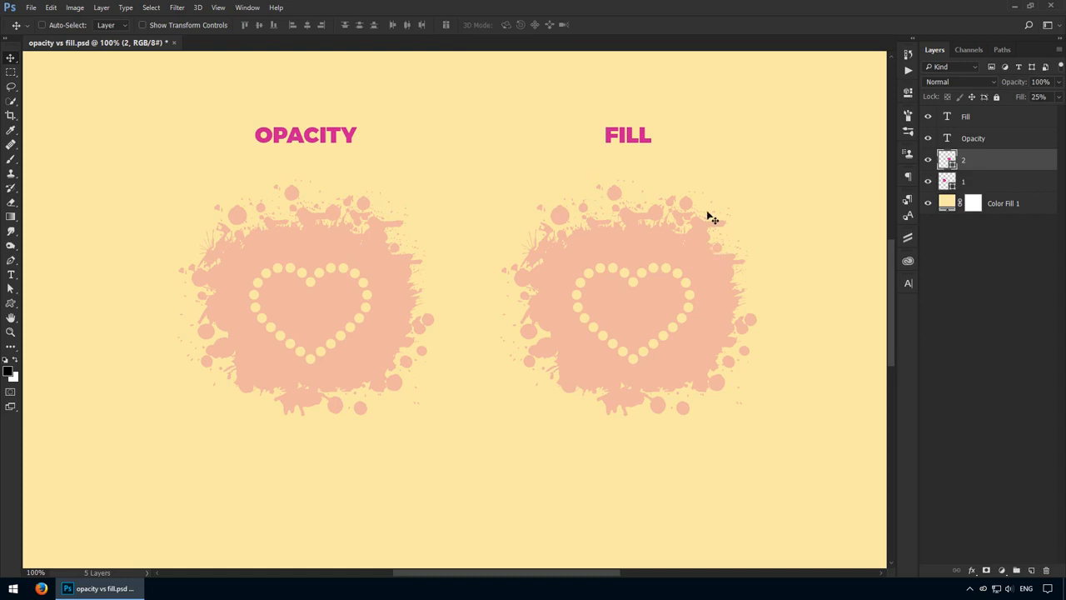
{"action": "left_click", "coordinate": [971, 571]}
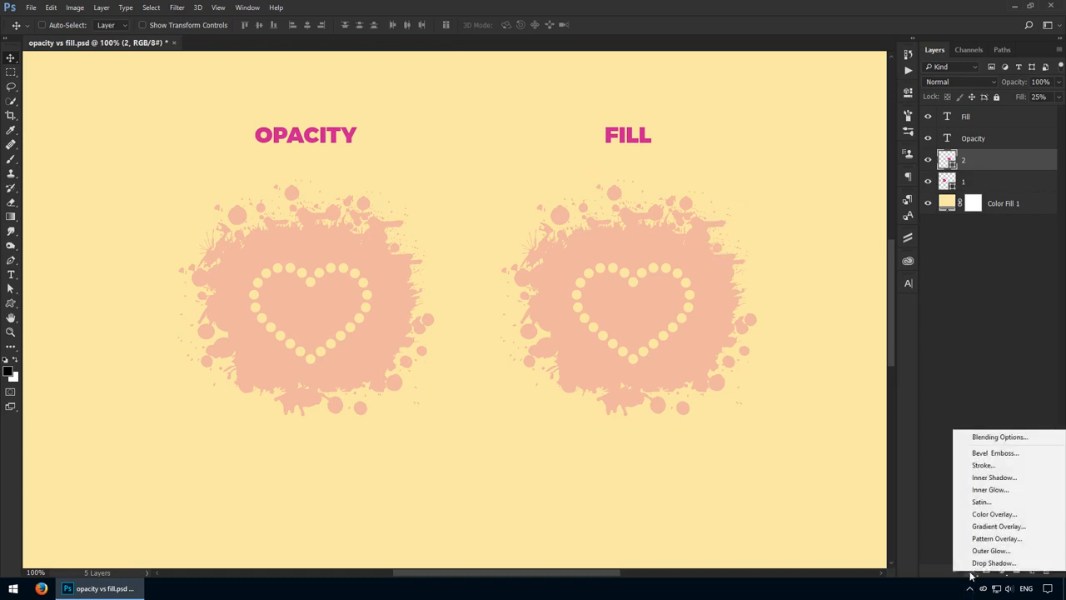
{"action": "left_click", "coordinate": [1022, 466]}
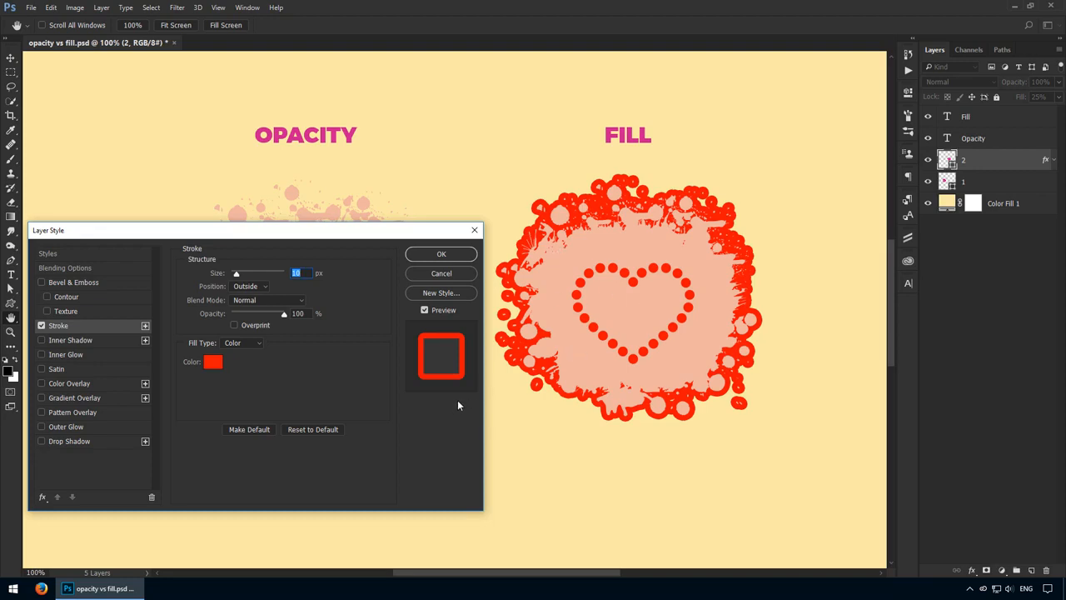
{"action": "left_click", "coordinate": [442, 254]}
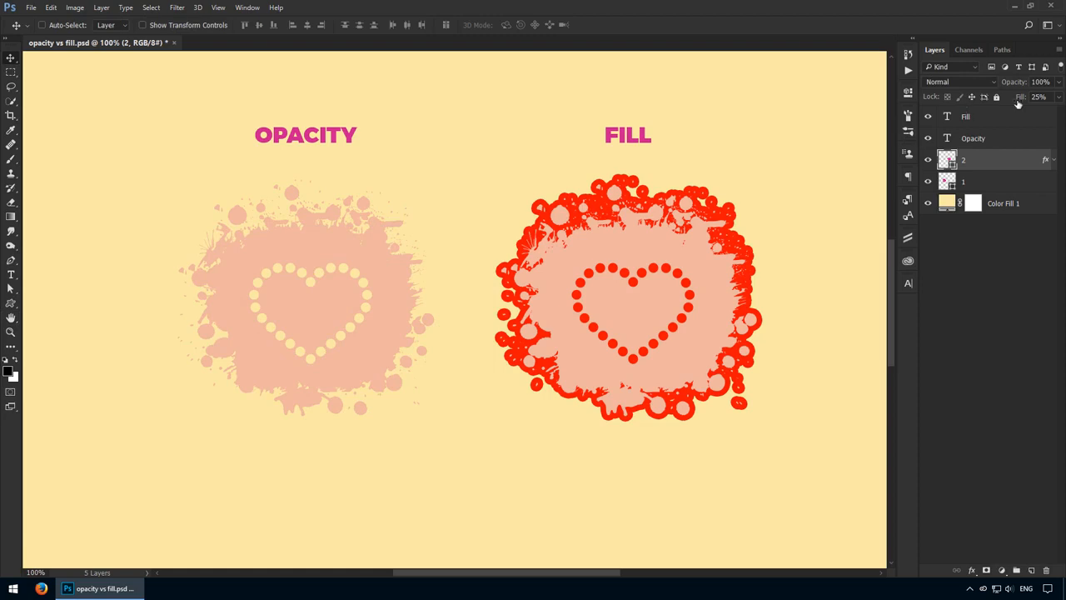
Reduce the fill of layer 2 to 0%
{"action": "left_click_drag", "start_coordinate": [1019, 100], "coordinate": [599, 140]}
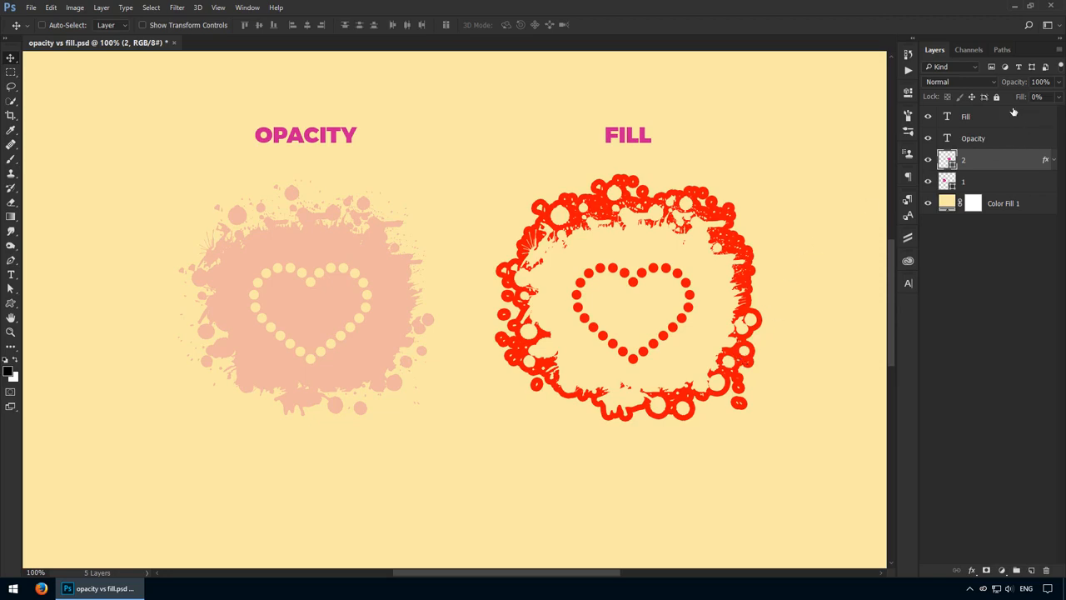
{"action": "mouse_move", "coordinate": [1019, 99]}
{"action": "left_mouse_down"}
{"action": "mouse_move", "coordinate": [1058, 98]}
{"action": "mouse_move", "coordinate": [987, 97]}
{"action": "left_mouse_up"}
{"action": "mouse_move", "coordinate": [1020, 98]}
{"action": "left_mouse_down"}
{"action": "mouse_move", "coordinate": [1030, 98]}
{"action": "mouse_move", "coordinate": [528, 99]}
{"action": "left_mouse_up"}
Add a red 10 px outside Stroke effect to layer 1
{"action": "left_click", "coordinate": [375, 291], "text": "ctrl"}
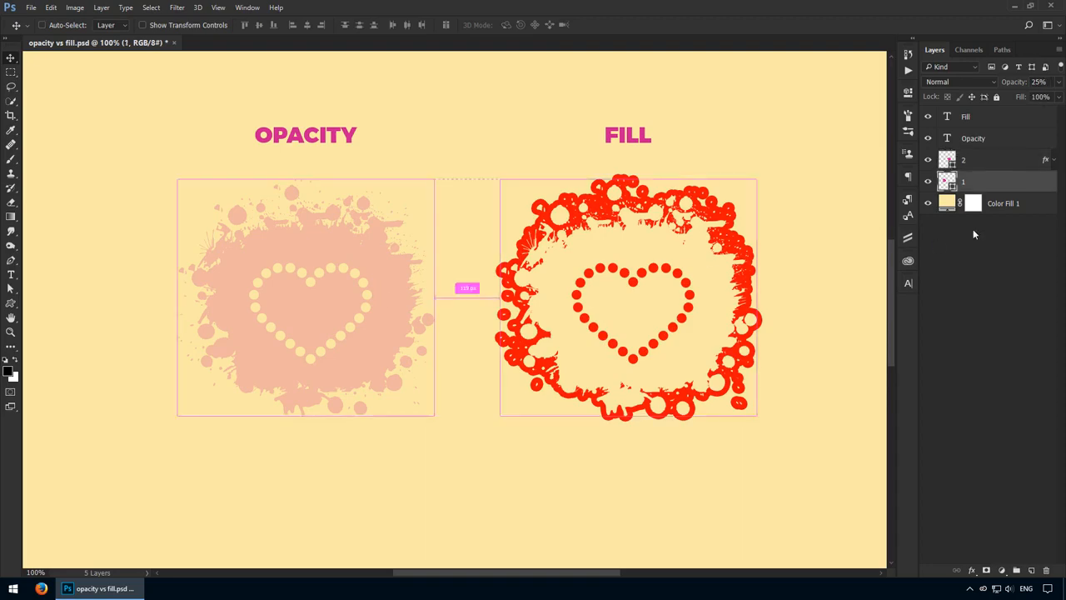
{"action": "double_click", "coordinate": [1018, 183]}
{"action": "left_click", "coordinate": [90, 327]}
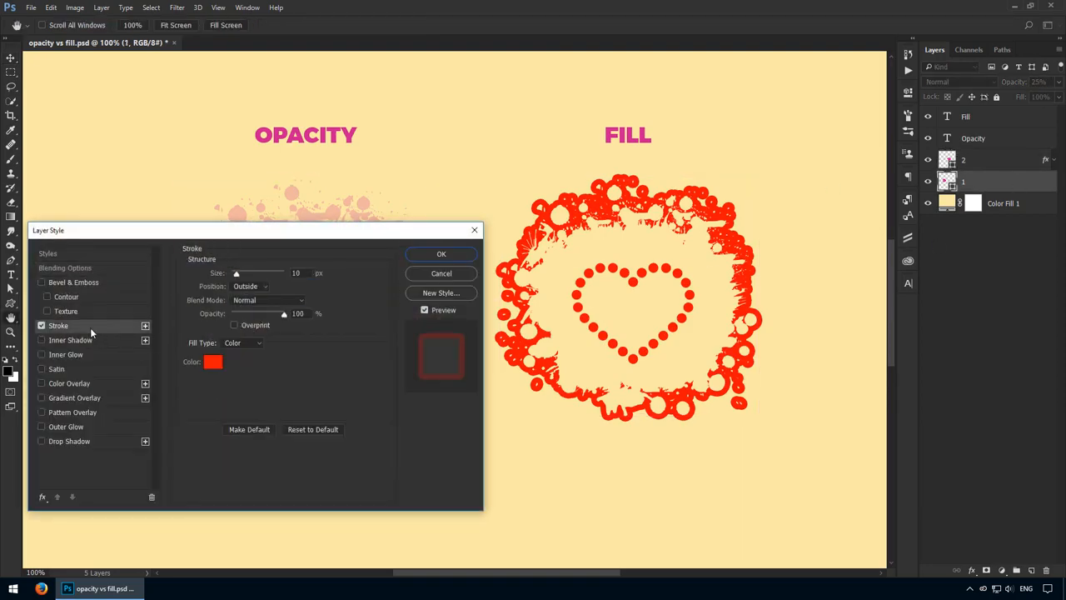
{"action": "left_click", "coordinate": [446, 254]}
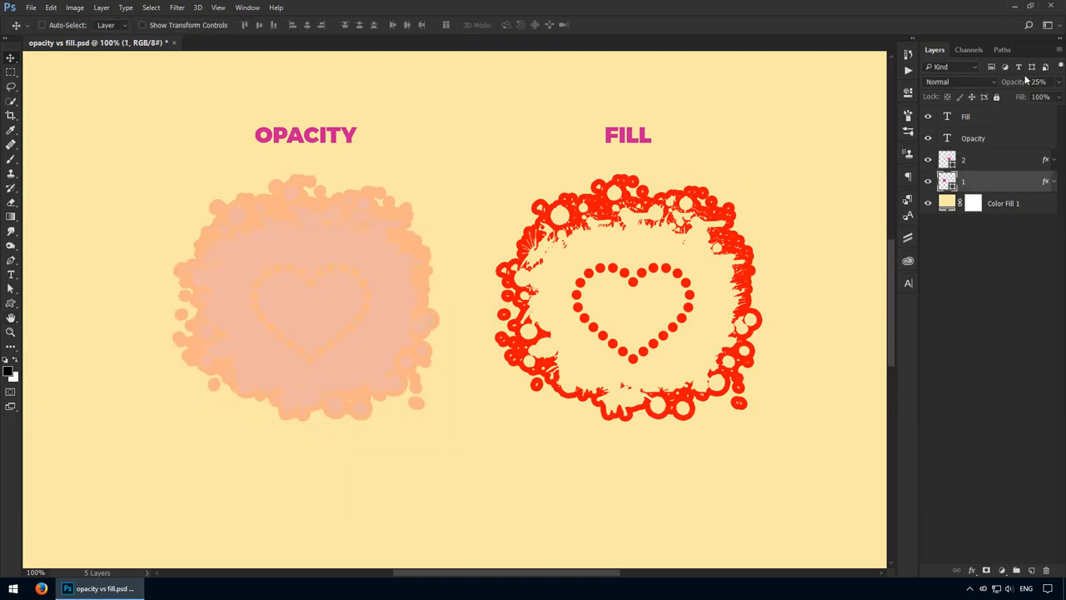
Reduce the opacity of layer 1, including its stroke, to 0%
{"action": "left_click_drag", "start_coordinate": [1019, 81], "coordinate": [754, 116]}
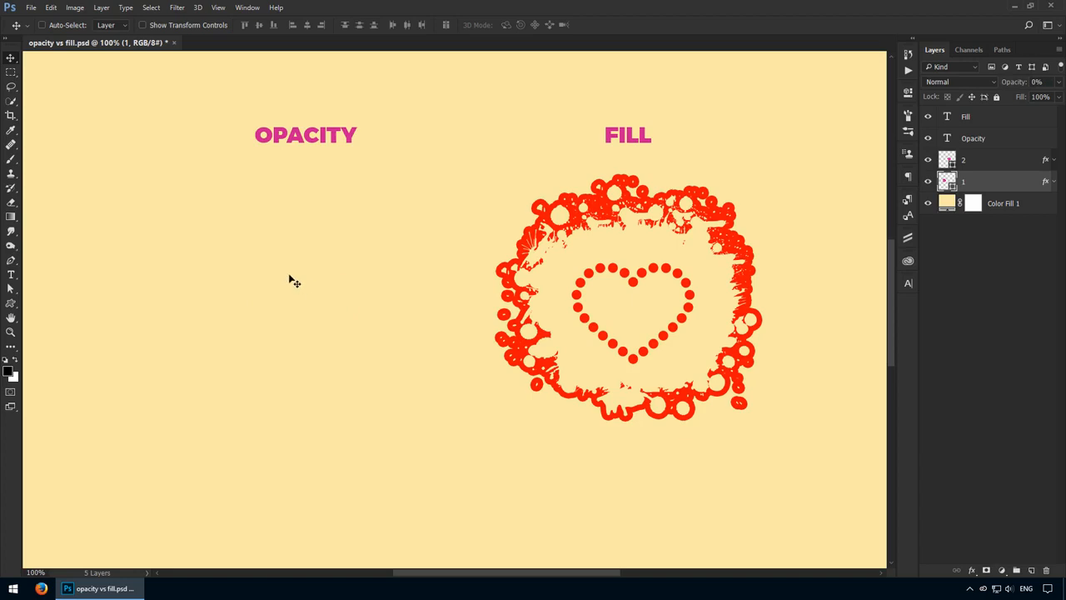
{"action": "left_click_drag", "start_coordinate": [1018, 83], "coordinate": [542, 124]}
Select layer 2 to compare its settings, and restore layer 1's opacity to 100%
{"action": "left_click", "coordinate": [726, 280], "text": "ctrl"}
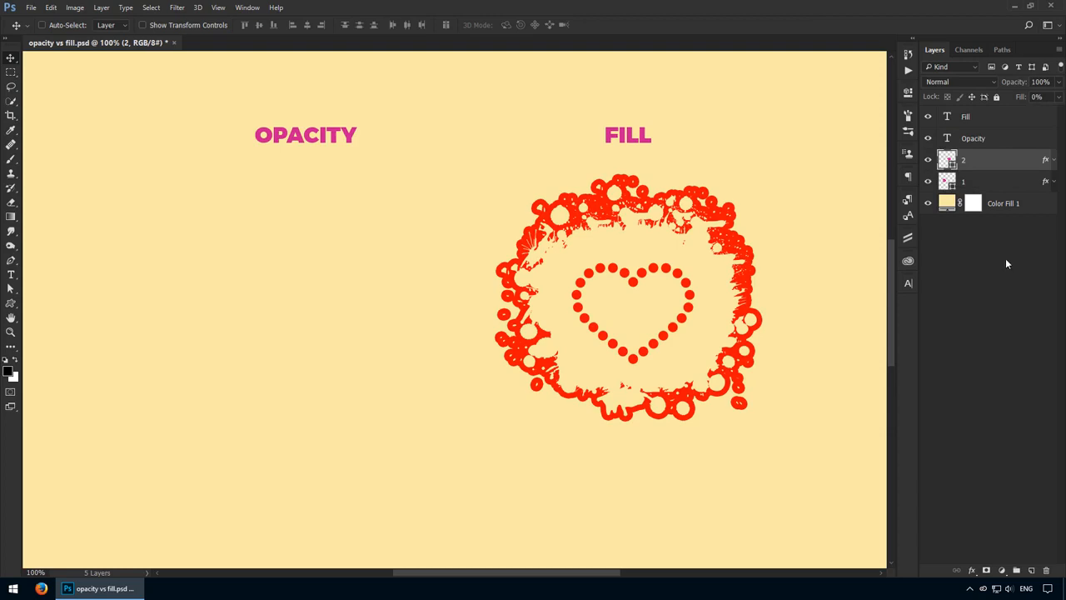
{"action": "left_click", "coordinate": [1001, 181]}
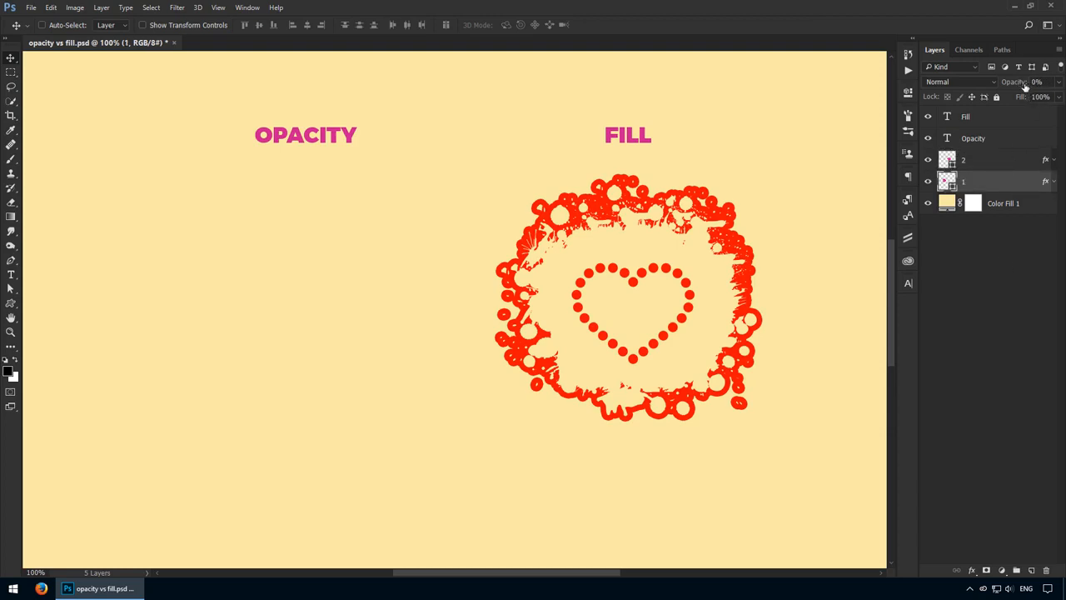
{"action": "left_click_drag", "start_coordinate": [1023, 84], "coordinate": [1055, 101]}
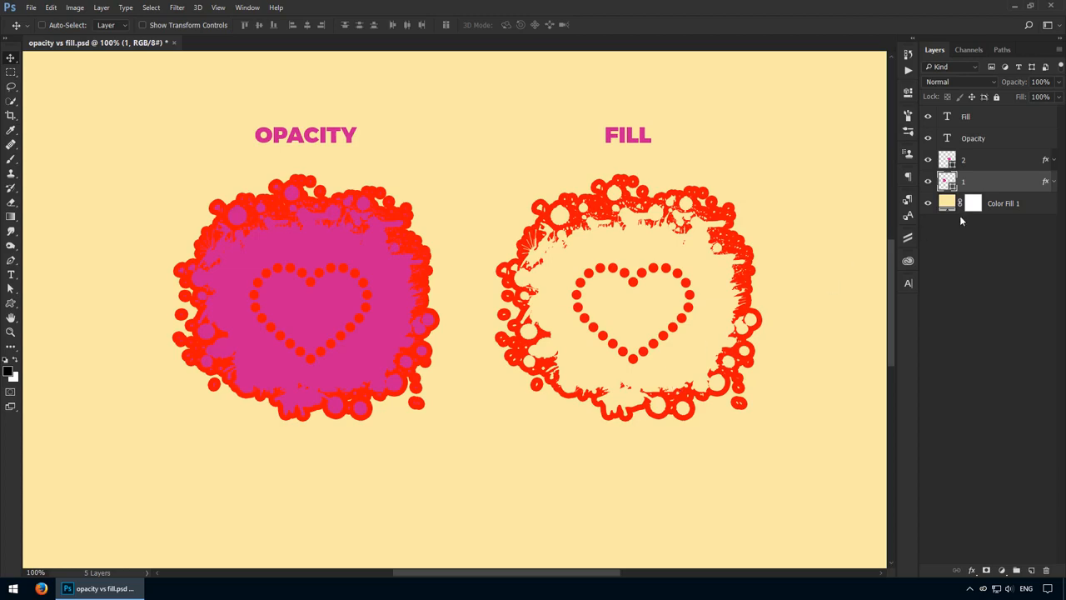
Add a new empty layer directly above Color Fill 1 and fill it with the black foreground color at 100% opacity
{"action": "left_click", "coordinate": [1025, 210]}
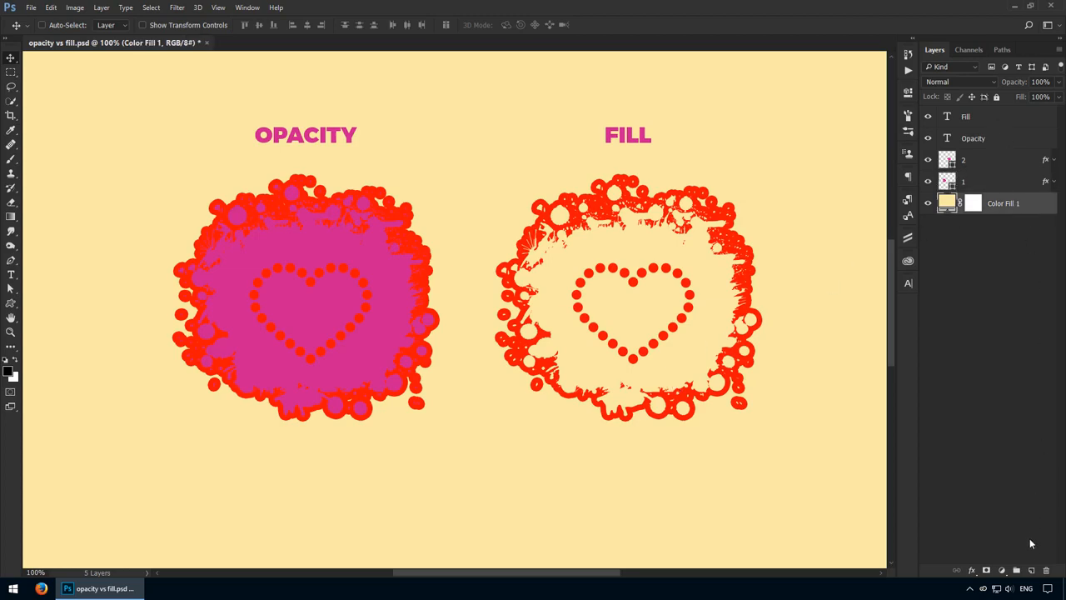
{"action": "left_click", "coordinate": [1032, 570]}
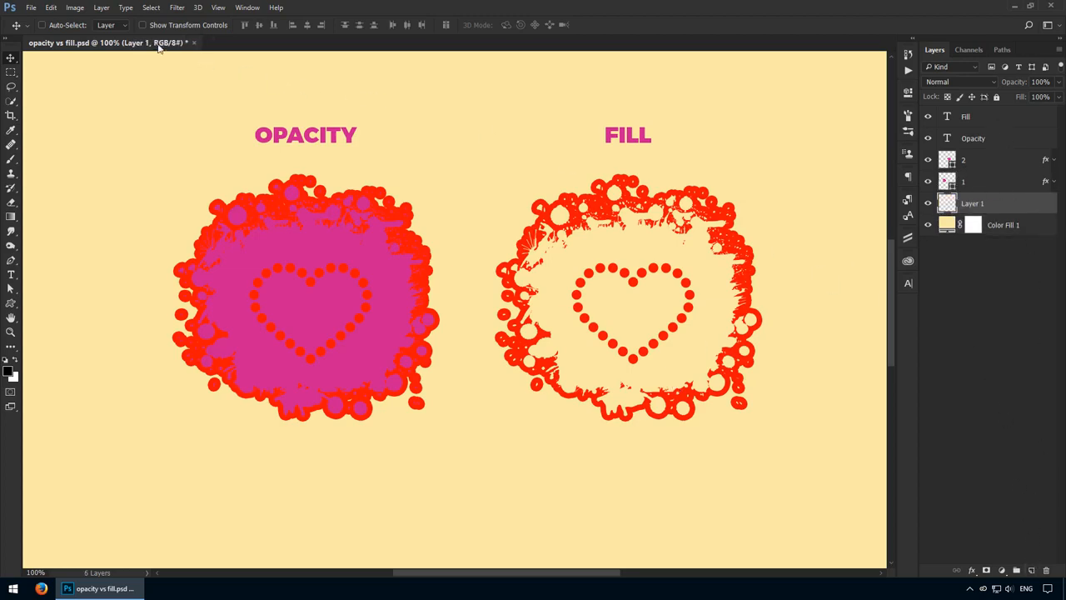
{"action": "left_click", "coordinate": [51, 7]}
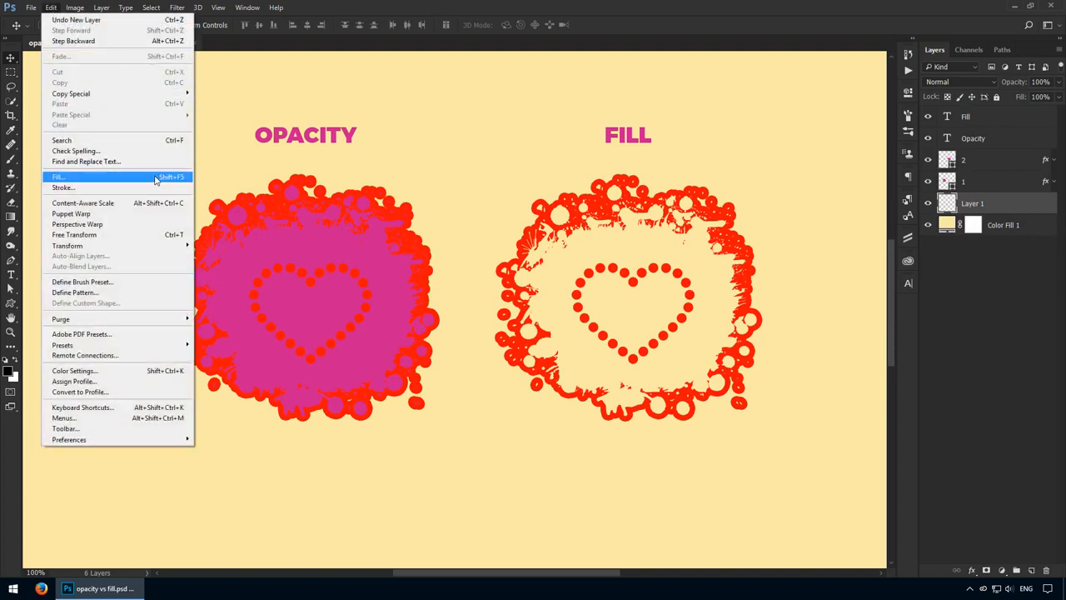
{"action": "left_click", "coordinate": [156, 180]}
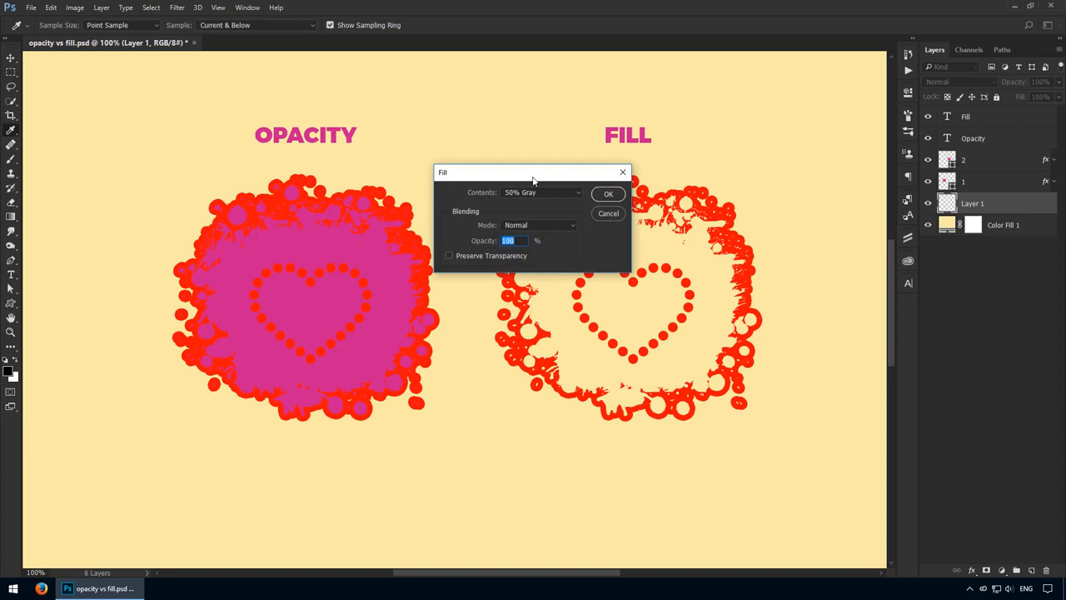
{"action": "left_click_drag", "start_coordinate": [533, 179], "coordinate": [700, 317]}
{"action": "left_click", "coordinate": [713, 332]}
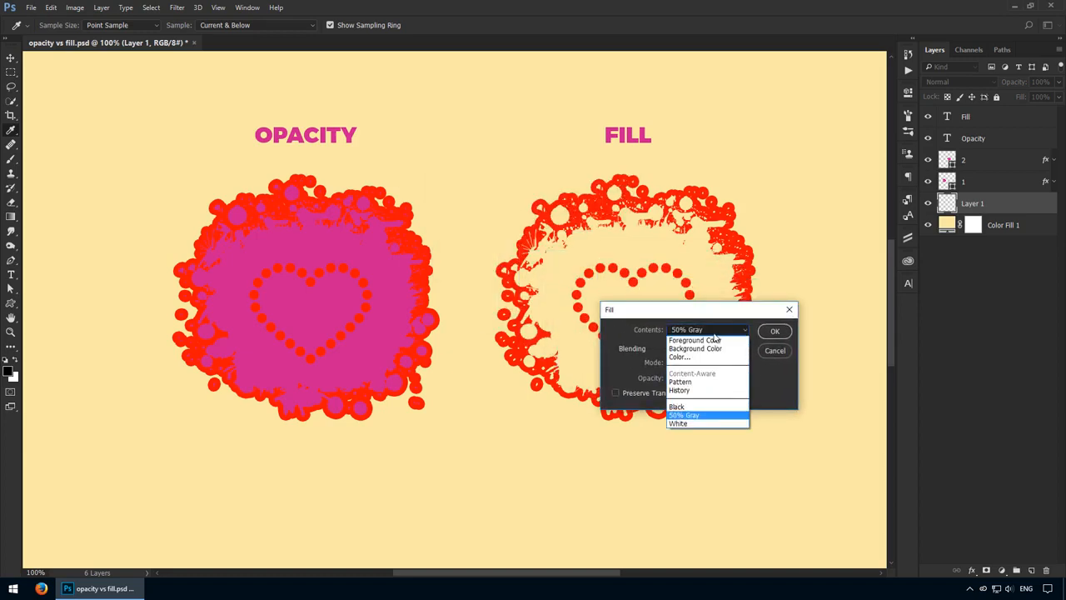
{"action": "left_click", "coordinate": [705, 345]}
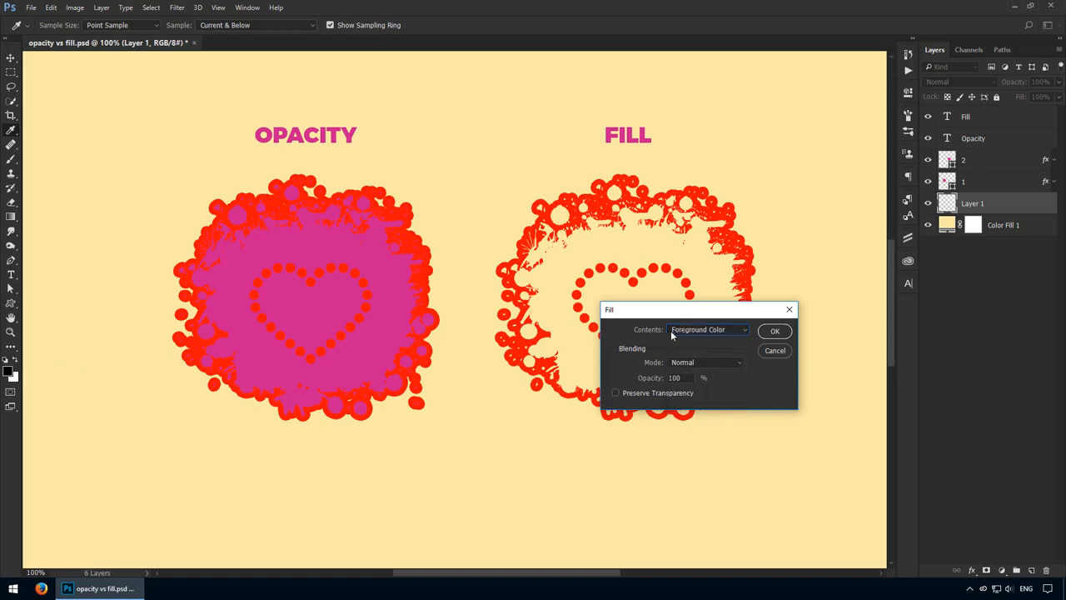
{"action": "left_click", "coordinate": [706, 334]}
{"action": "left_click", "coordinate": [705, 345]}
{"action": "left_click", "coordinate": [740, 333]}
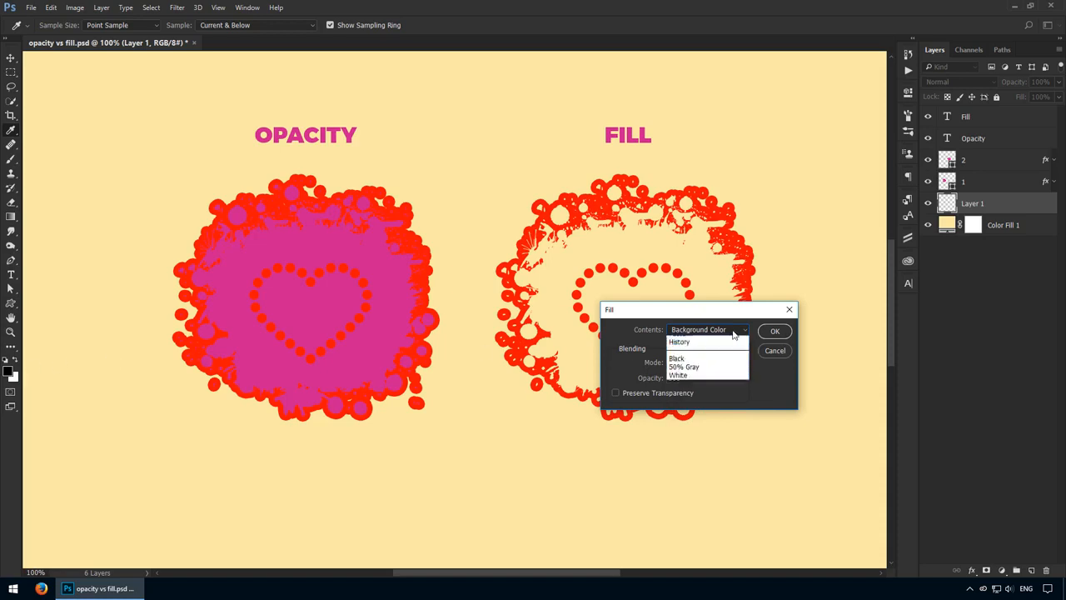
{"action": "left_click", "coordinate": [723, 339]}
{"action": "left_click", "coordinate": [787, 333]}
{"action": "key", "text": "v"}
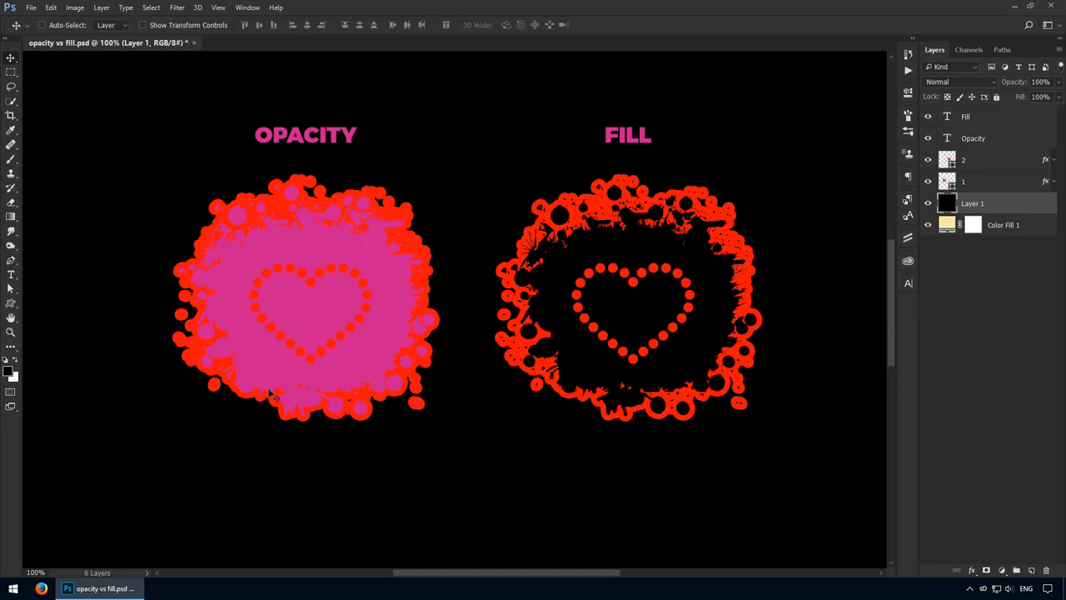
Pick a bright blue and swap the color swatches so that it becomes the background color
{"action": "left_click", "coordinate": [9, 372]}
{"action": "type", "text": "1b4afb"}
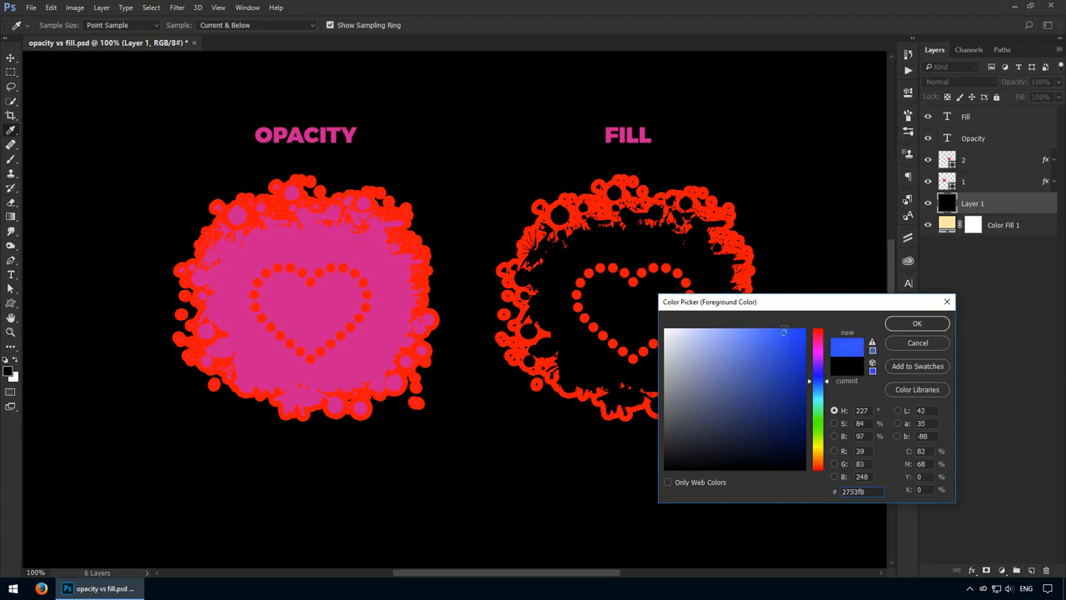
{"action": "left_click", "coordinate": [916, 324]}
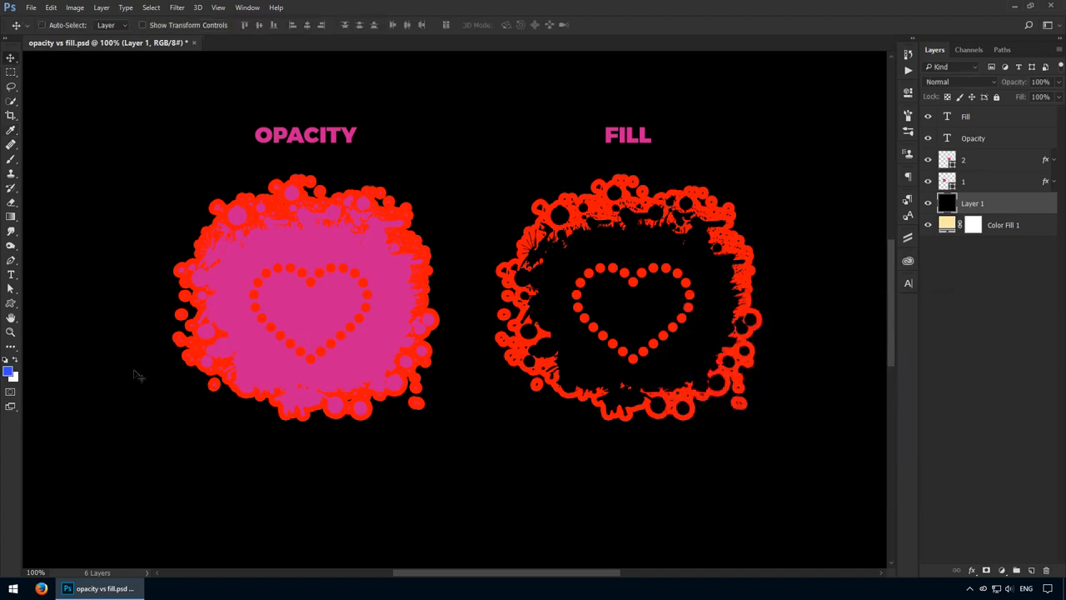
{"action": "key", "text": "x"}
Set the foreground color to a bright, saturated yellow
{"action": "left_click", "coordinate": [8, 371]}
{"action": "left_click", "coordinate": [785, 379]}
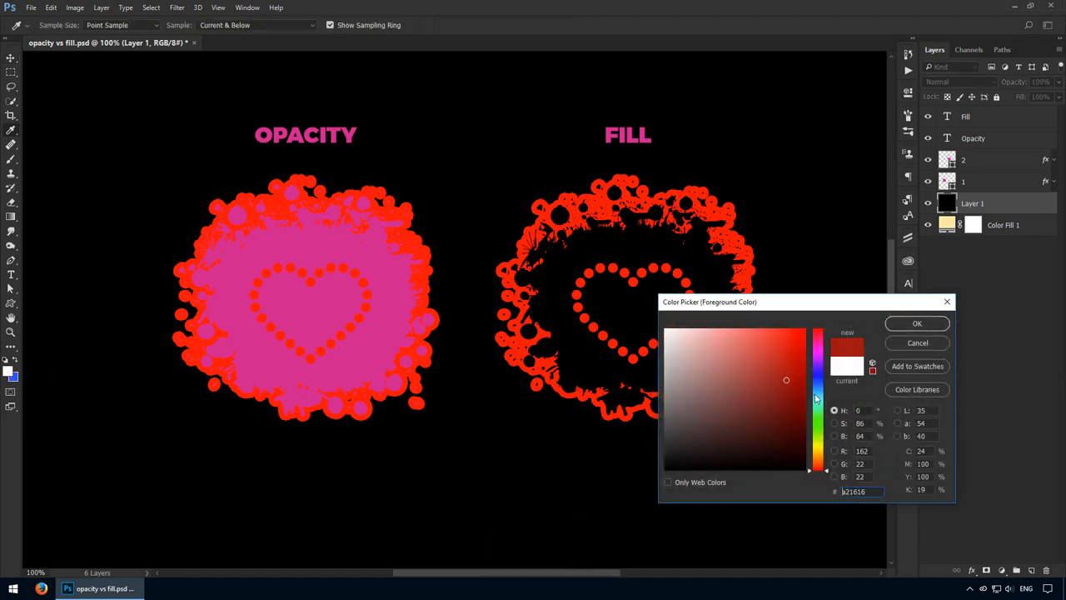
{"action": "left_click_drag", "start_coordinate": [820, 400], "coordinate": [828, 453]}
{"action": "left_click_drag", "start_coordinate": [791, 373], "coordinate": [791, 330]}
{"action": "left_click", "coordinate": [901, 325]}
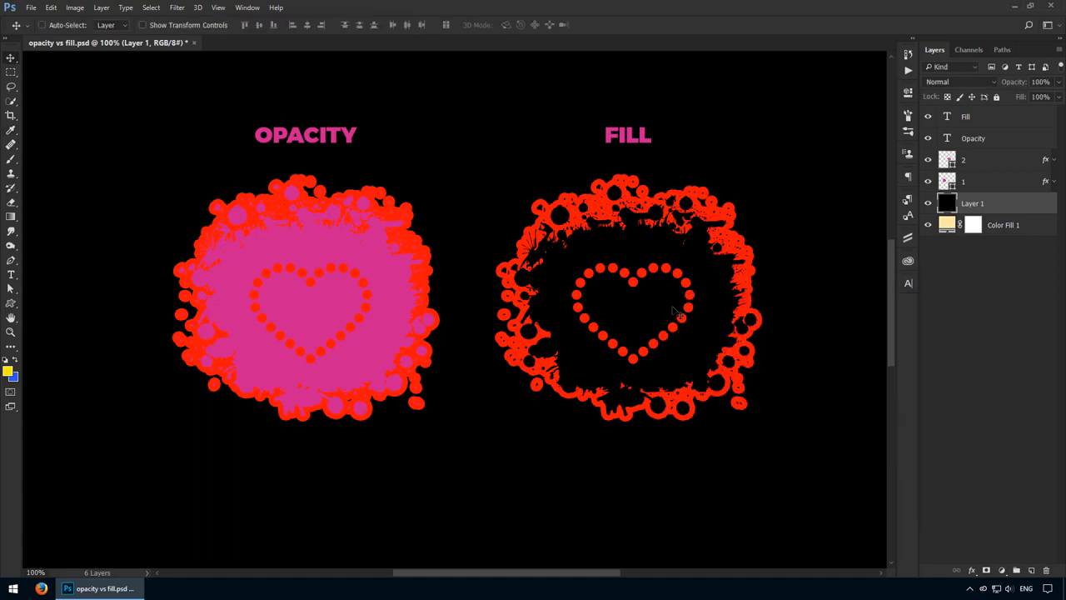
Fill Layer 1 alternately with the blue background color and the yellow foreground color, twice each, ending with yellow
{"action": "key", "text": "ctrl+Delete"}
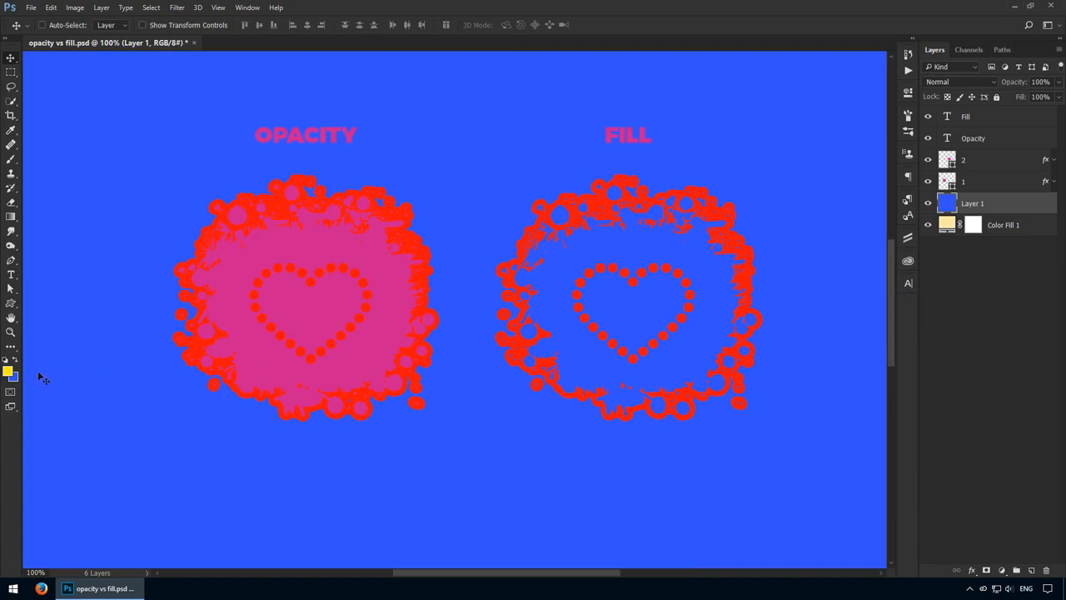
{"action": "key", "text": "alt+Delete"}
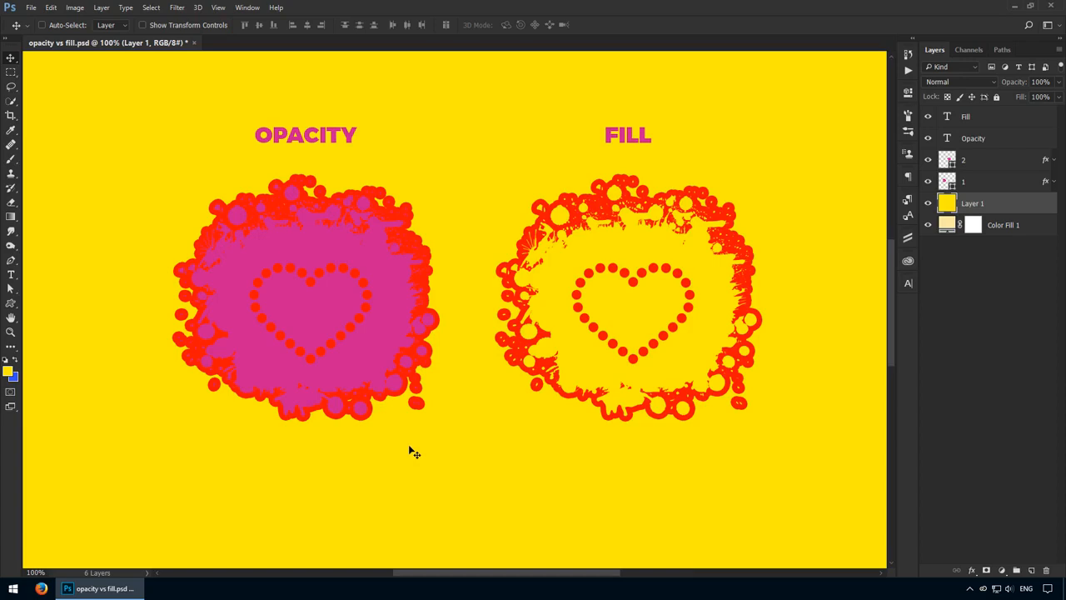
{"action": "key", "text": "ctrl+BackSpace"}
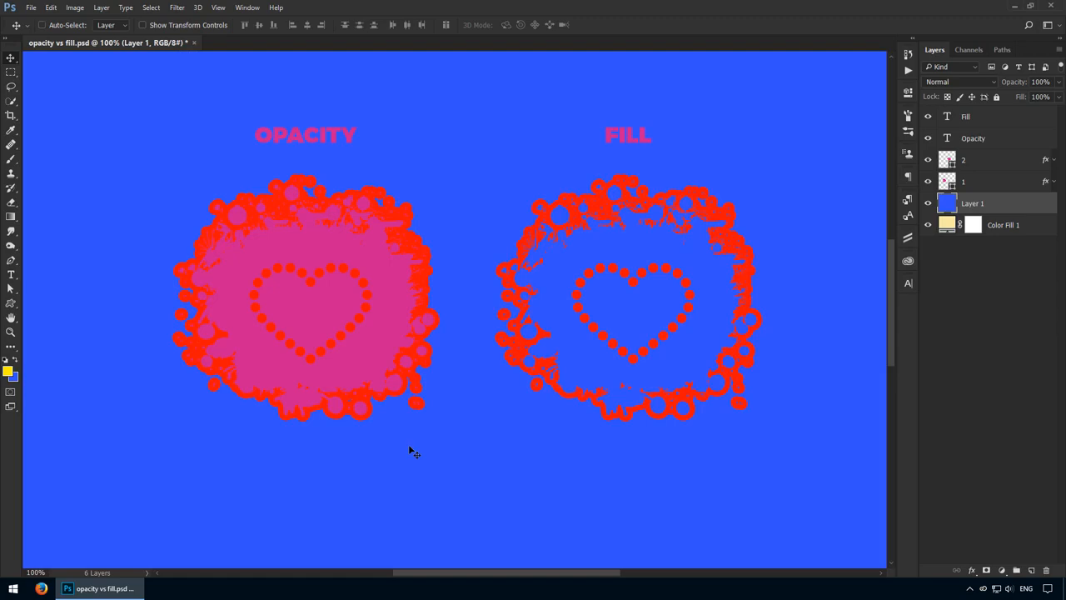
{"action": "key", "text": "alt+BackSpace"}
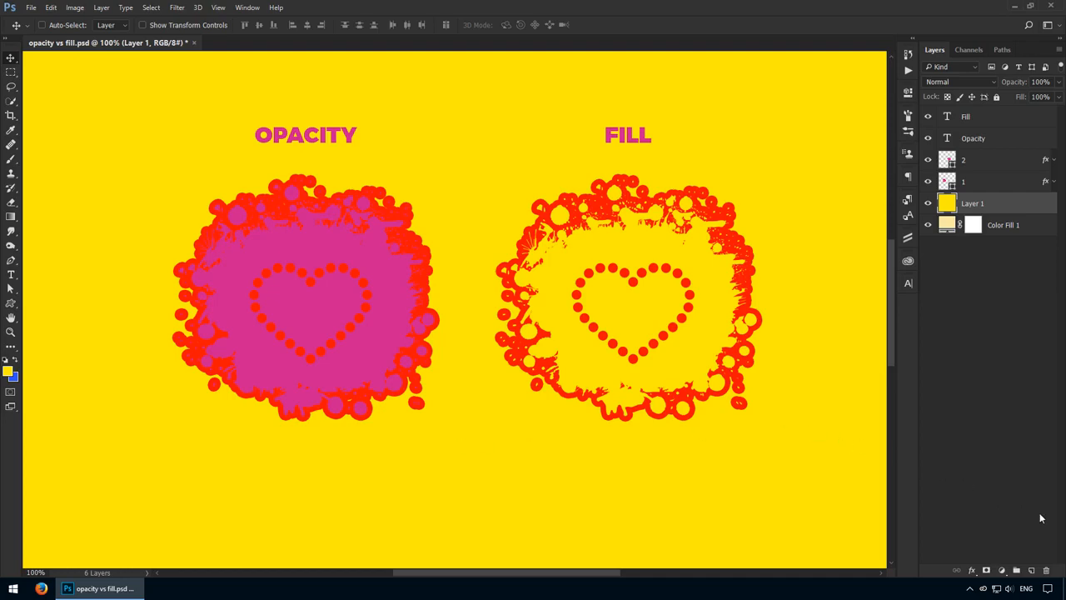
Add a new layer above the yellow Layer 1 and fill it with the blue background color
{"action": "left_click", "coordinate": [1031, 571]}
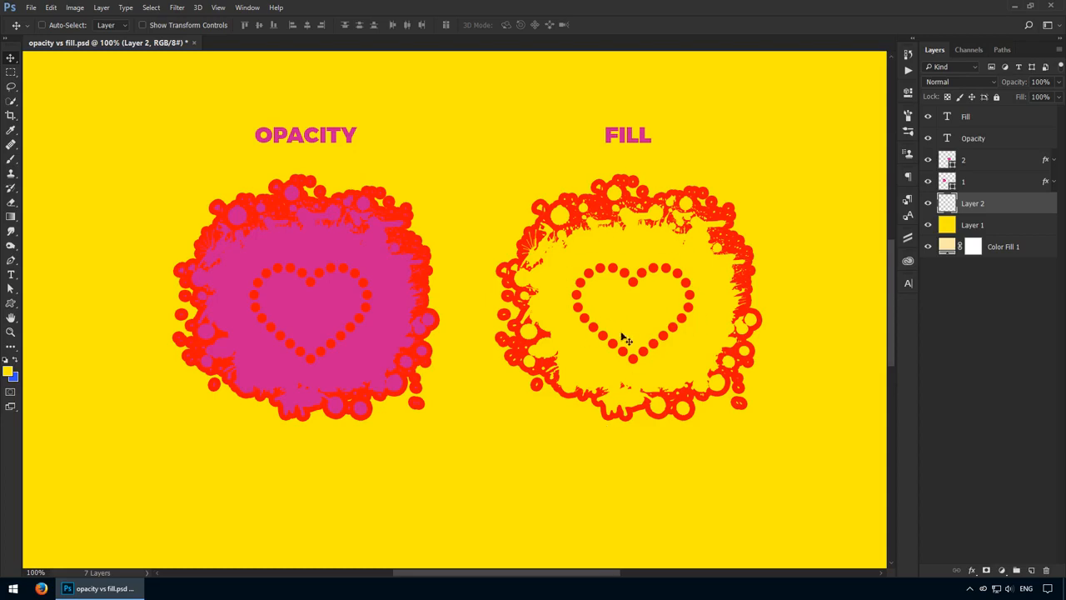
{"action": "key", "text": "ctrl+BackSpace"}
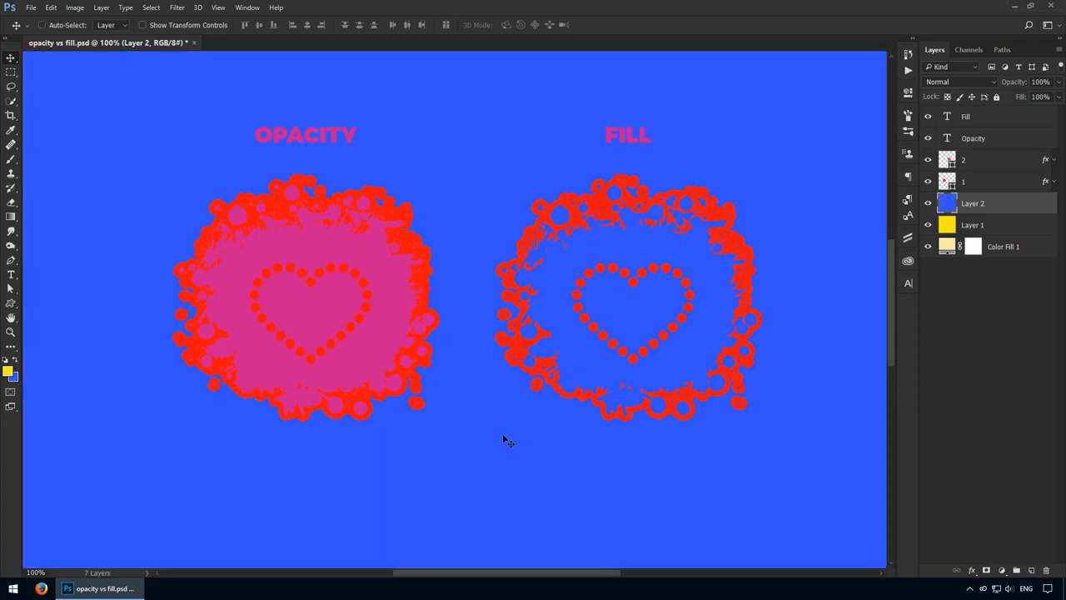